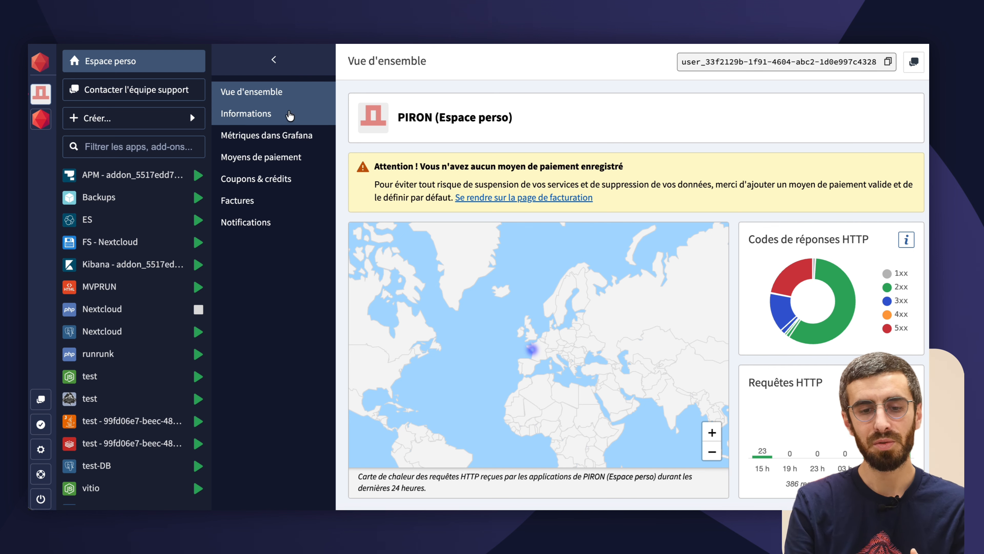
# Step: Start creating a new application from the GitHub repository expressjs-postgresql-example
pyautogui.moveTo(41, 117)
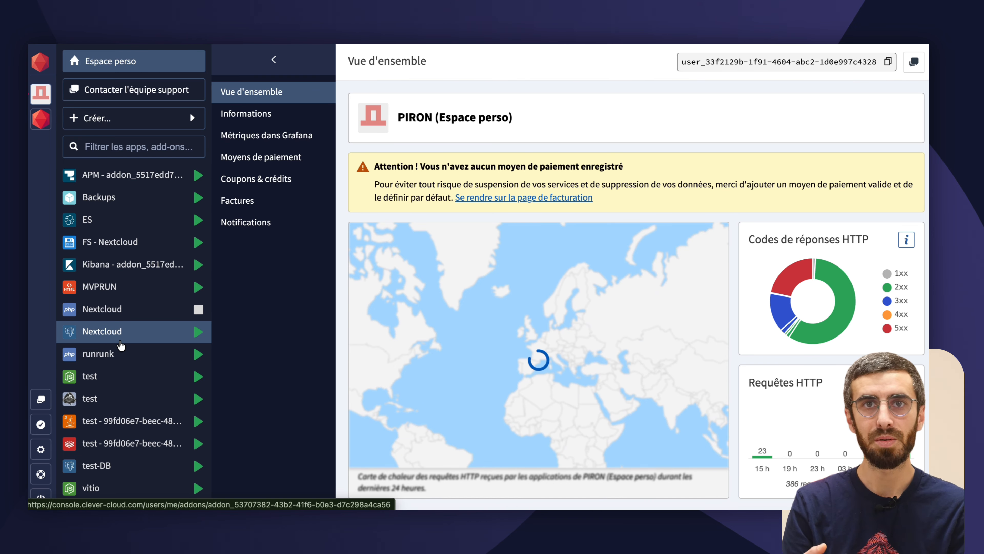
pyautogui.click(141, 118)
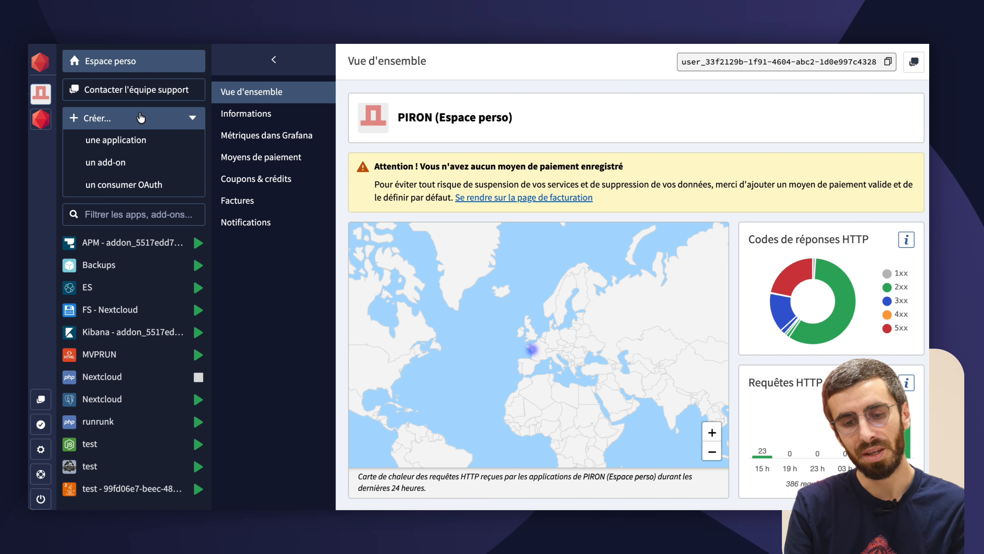
pyautogui.click(140, 148)
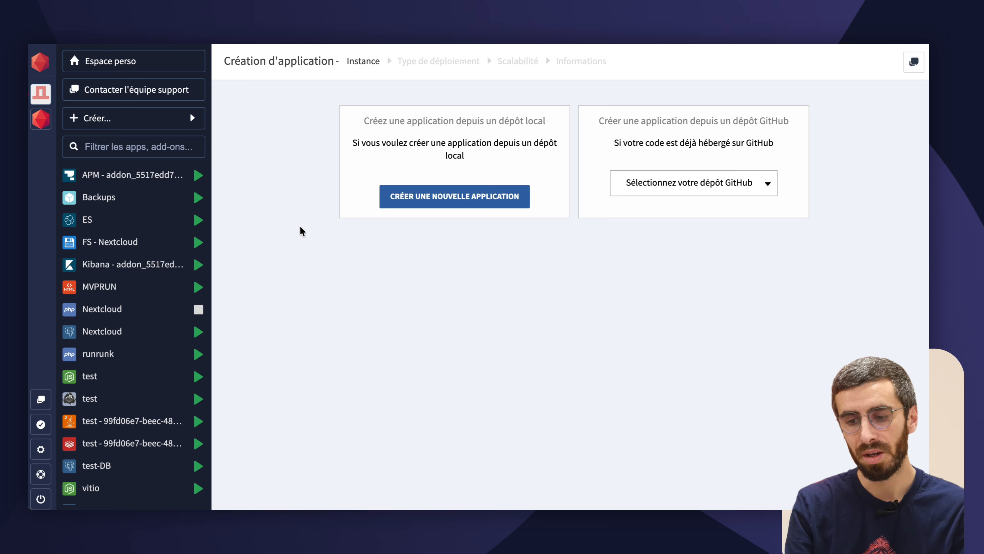
pyautogui.click(728, 182)
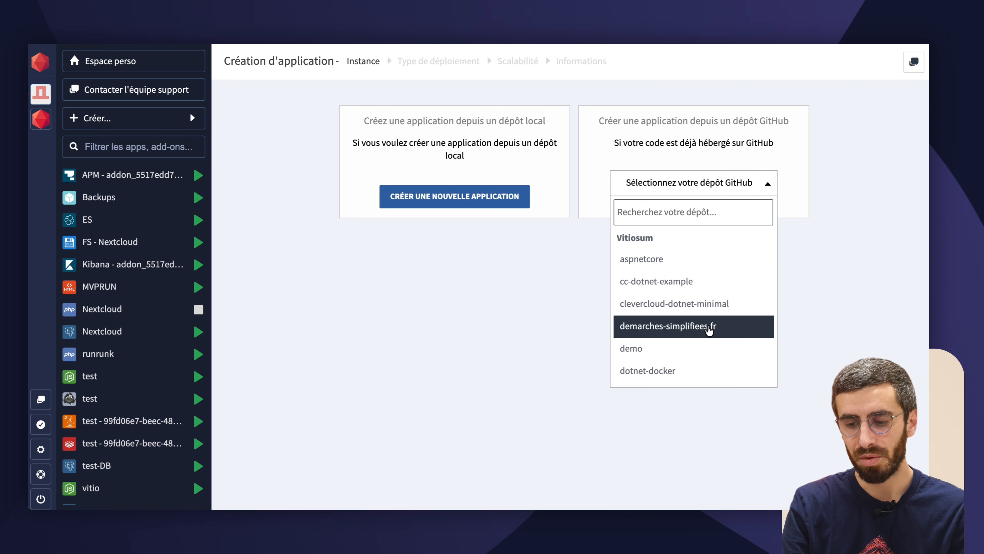
pyautogui.scroll(-3, 709, 331)
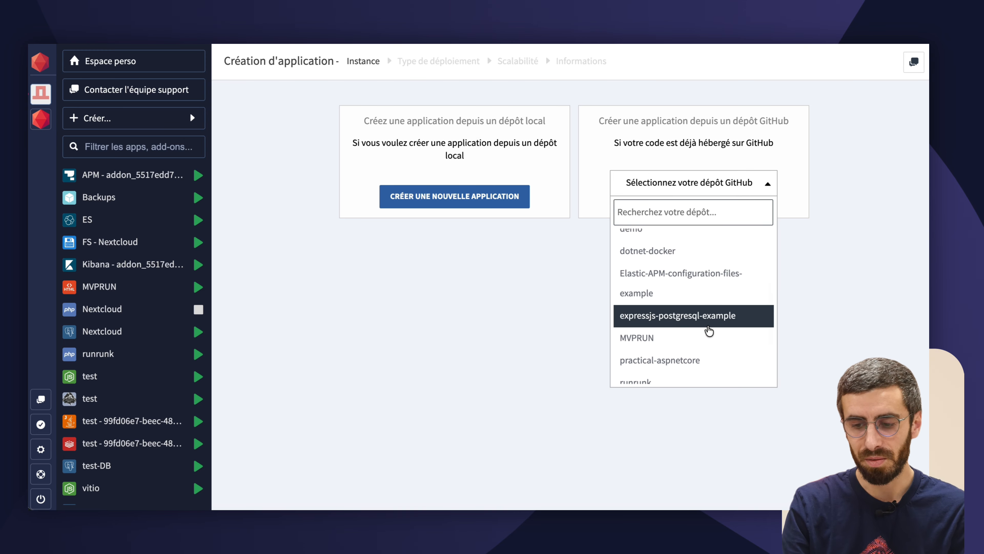
pyautogui.click(670, 317)
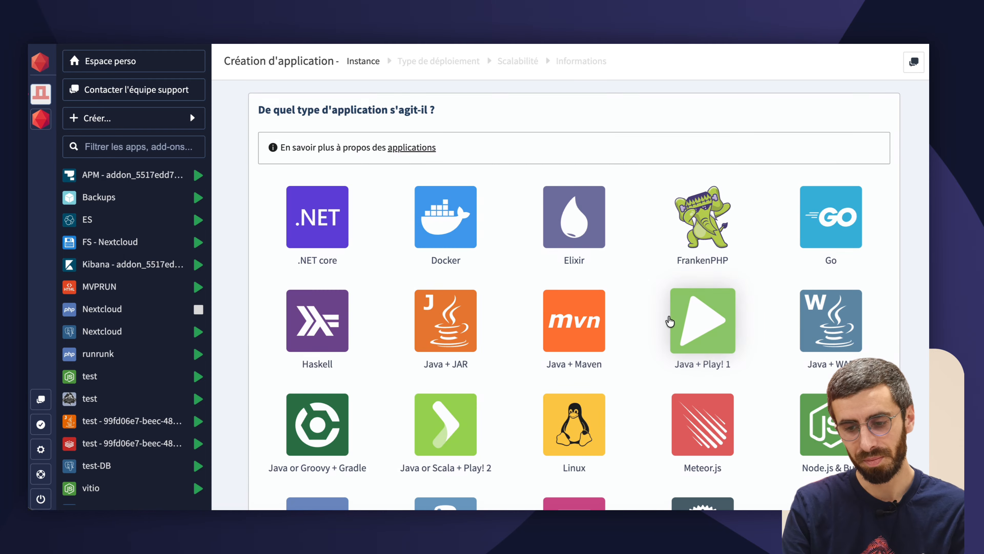
# Step: Choose Node.js as the application type
pyautogui.scroll(-3, 593, 300)
pyautogui.scroll(1, 593, 301)
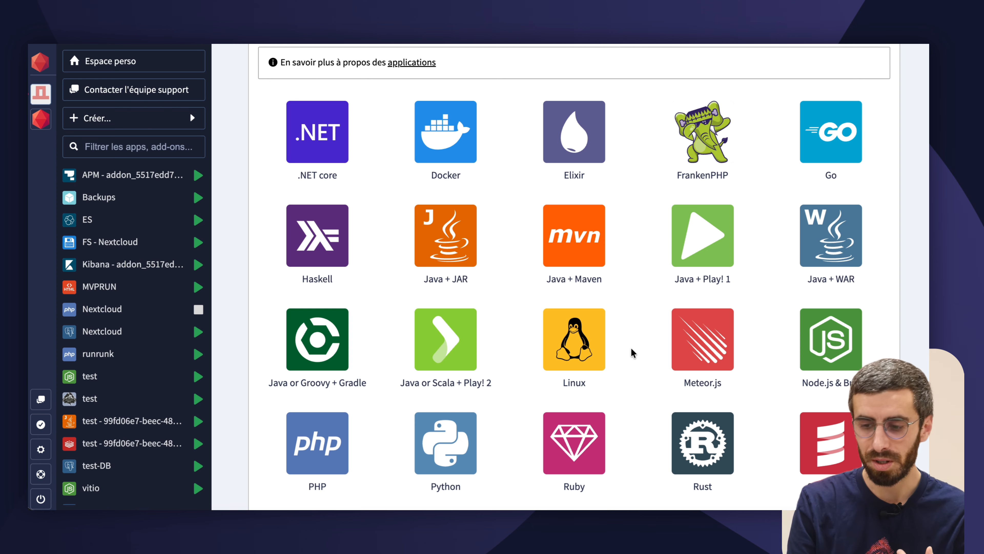
pyautogui.click(826, 345)
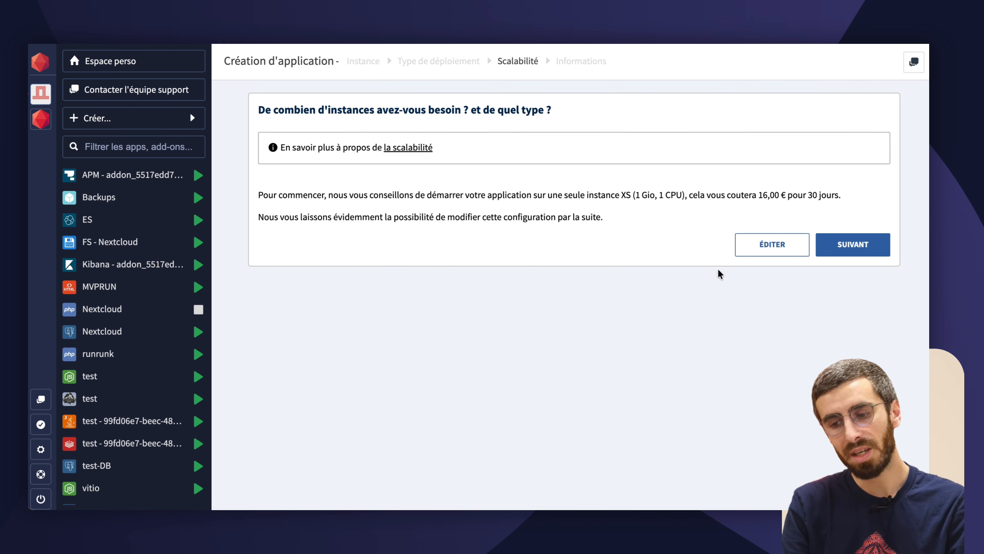
# Step: Edit the application's scalability to enable auto-scaling, with instance sizes from XS to M and up to 4 instances
pyautogui.click(769, 252)
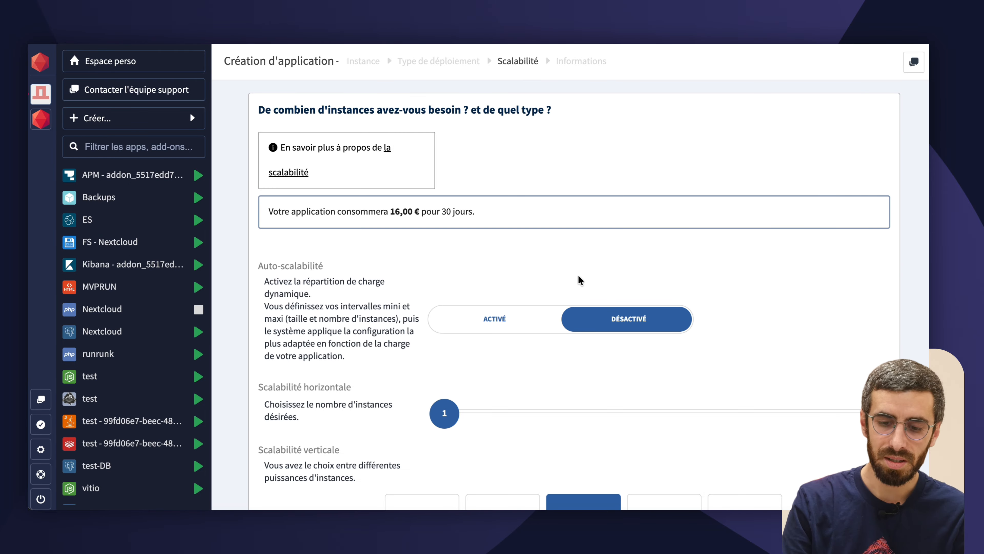
pyautogui.click(474, 333)
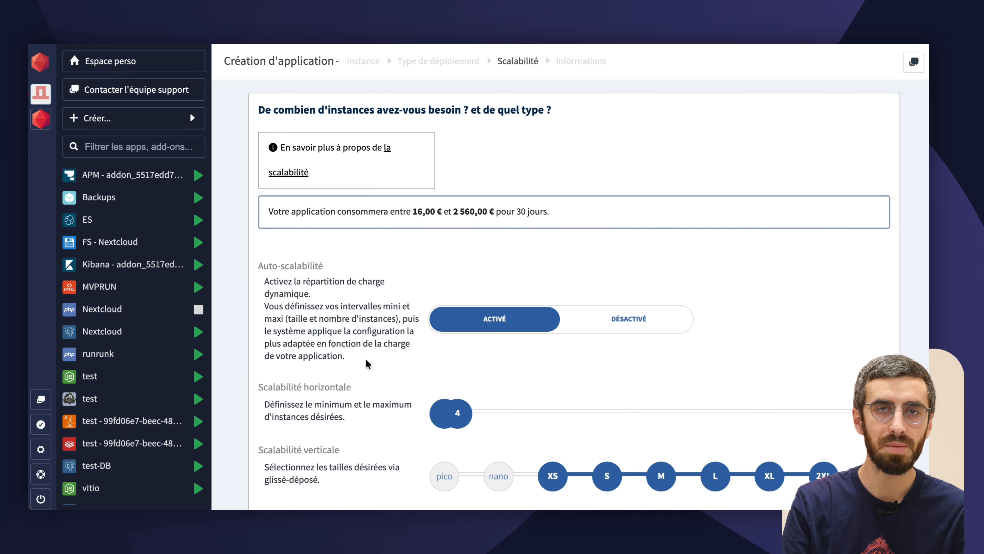
pyautogui.scroll(-1, 366, 358)
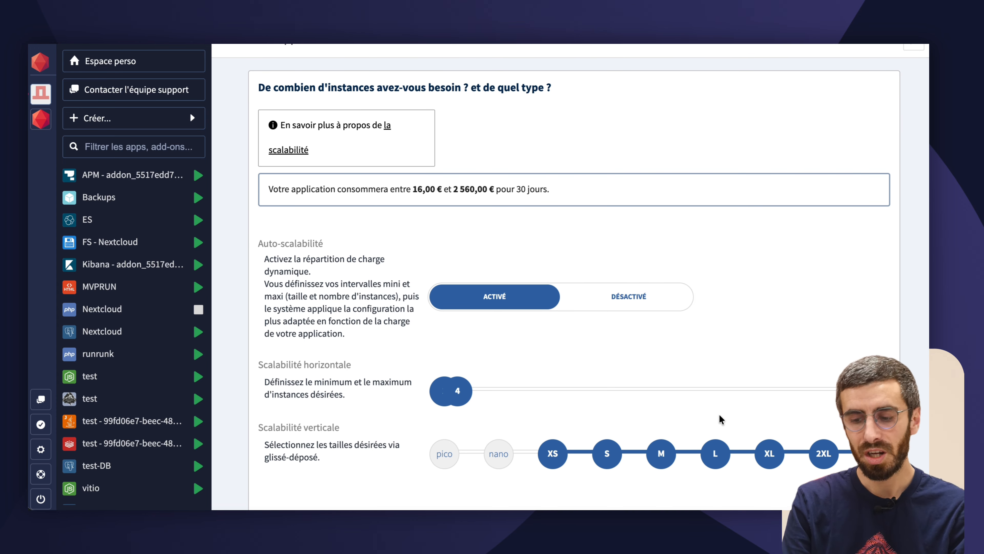
pyautogui.moveTo(878, 453); pyautogui.dragTo(642, 447)
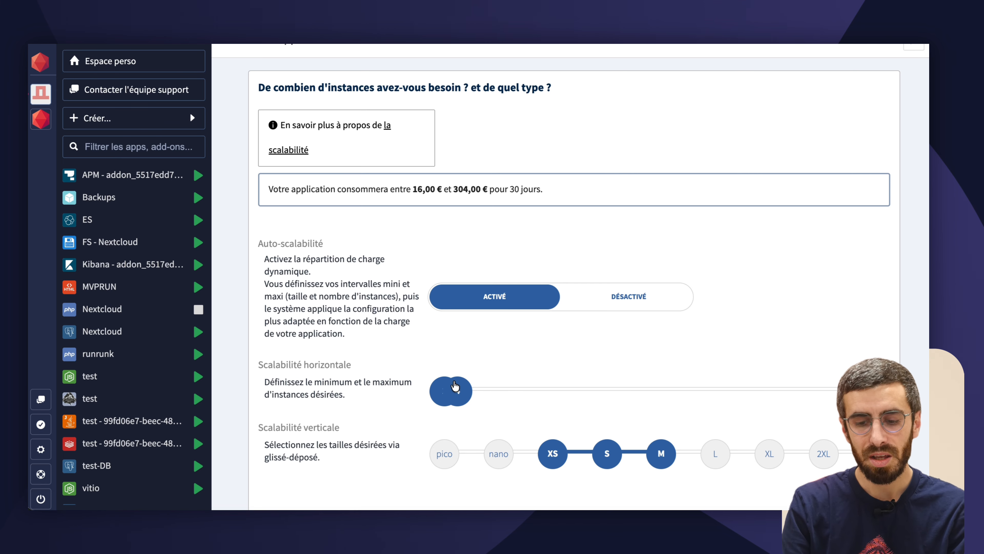
pyautogui.moveTo(457, 391)
pyautogui.mouseDown()
pyautogui.moveTo(449, 392)
pyautogui.moveTo(457, 392)
pyautogui.mouseUp()
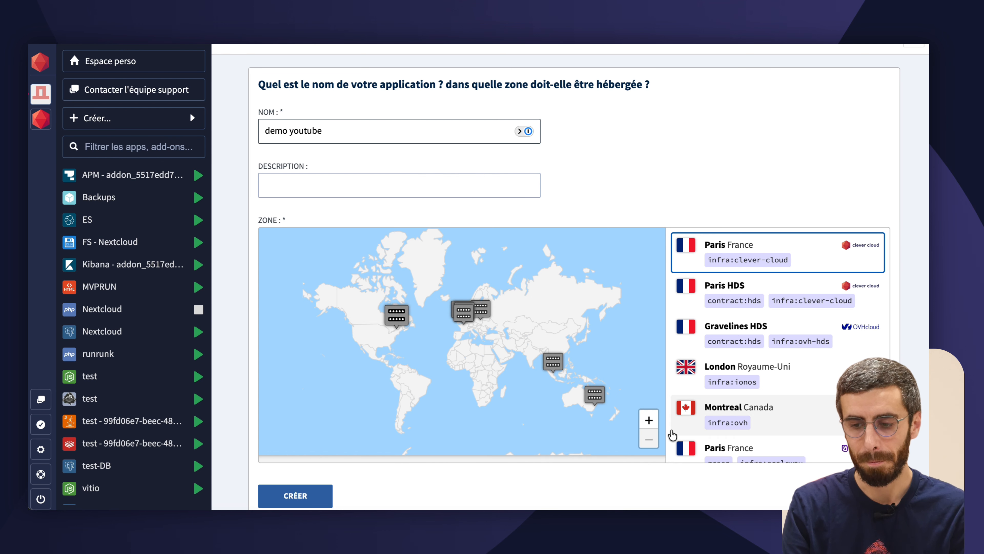
# Step: Create the application "demo youtube" in the Paris clever-cloud zone and choose PostgreSQL as its add-on
pyautogui.click(322, 495)
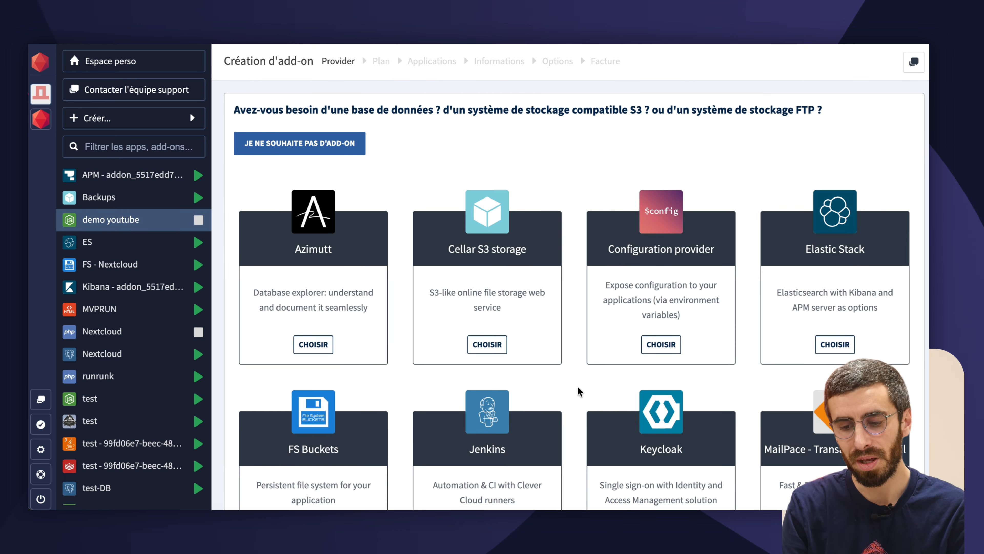
pyautogui.scroll(-5, 578, 387)
pyautogui.scroll(-2, 577, 386)
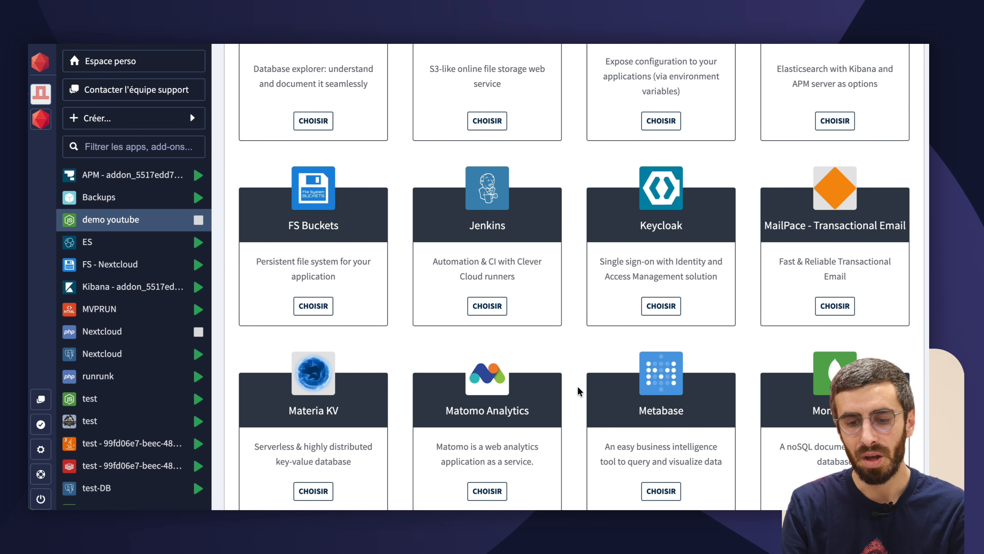
pyautogui.scroll(3, 577, 386)
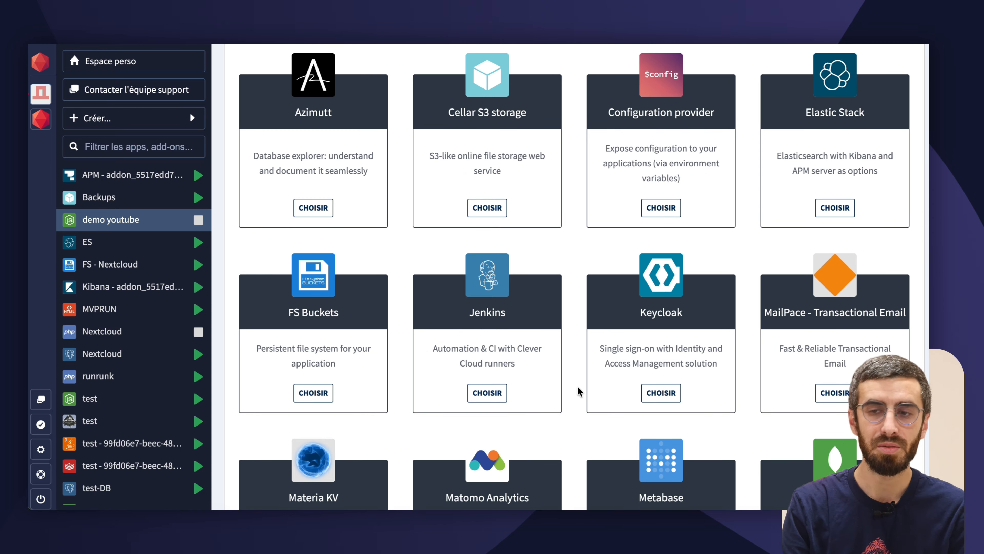
pyautogui.scroll(-5, 578, 386)
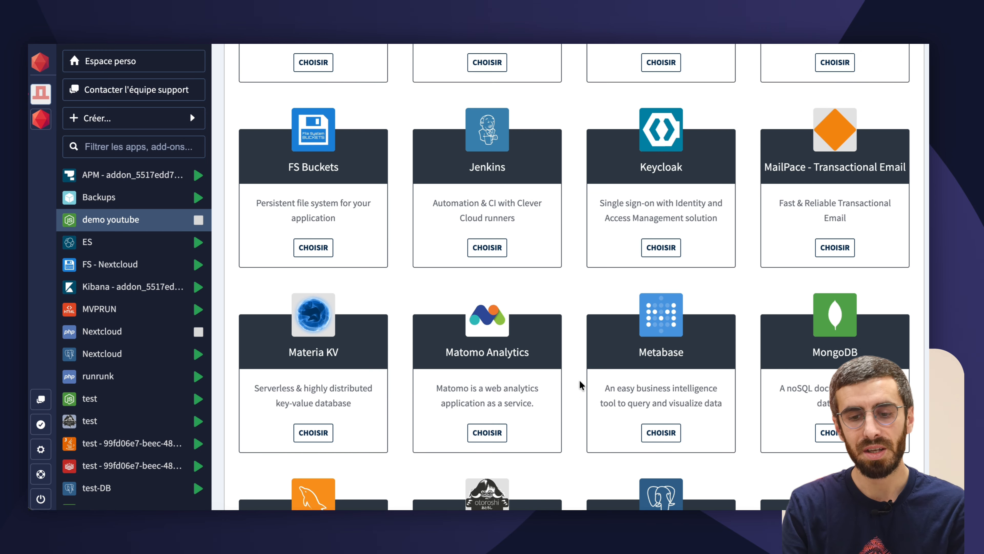
pyautogui.scroll(-4, 580, 380)
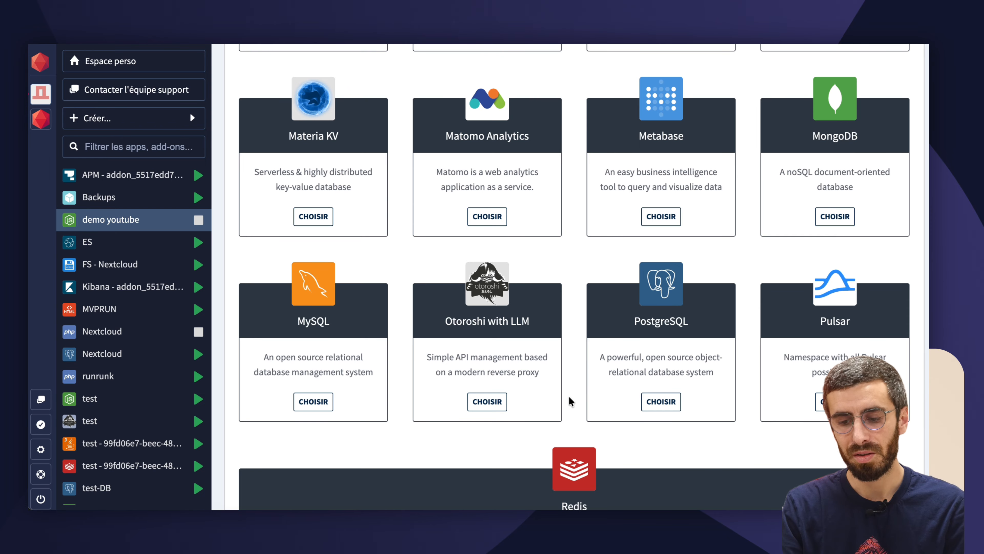
pyautogui.scroll(-1, 569, 396)
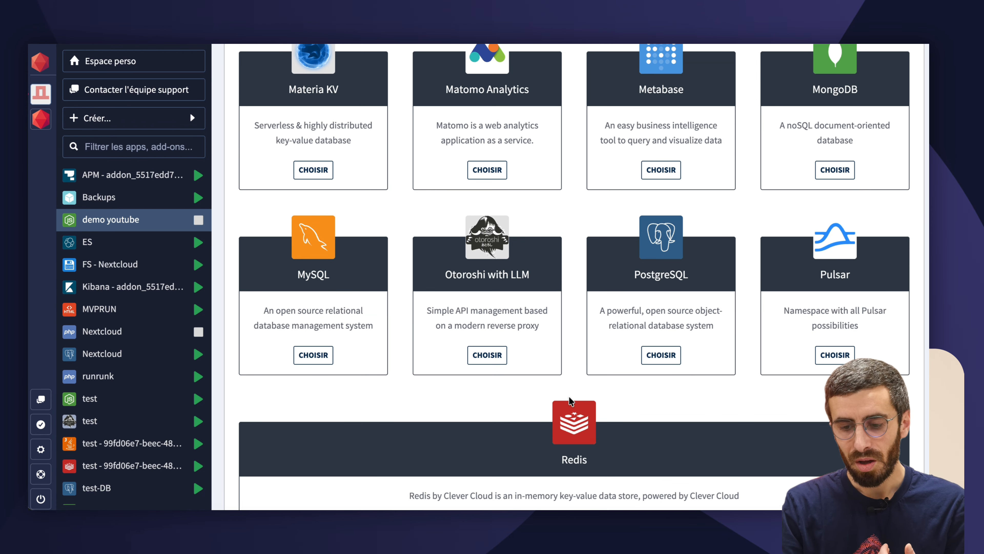
pyautogui.scroll(-1, 569, 395)
pyautogui.scroll(1, 569, 395)
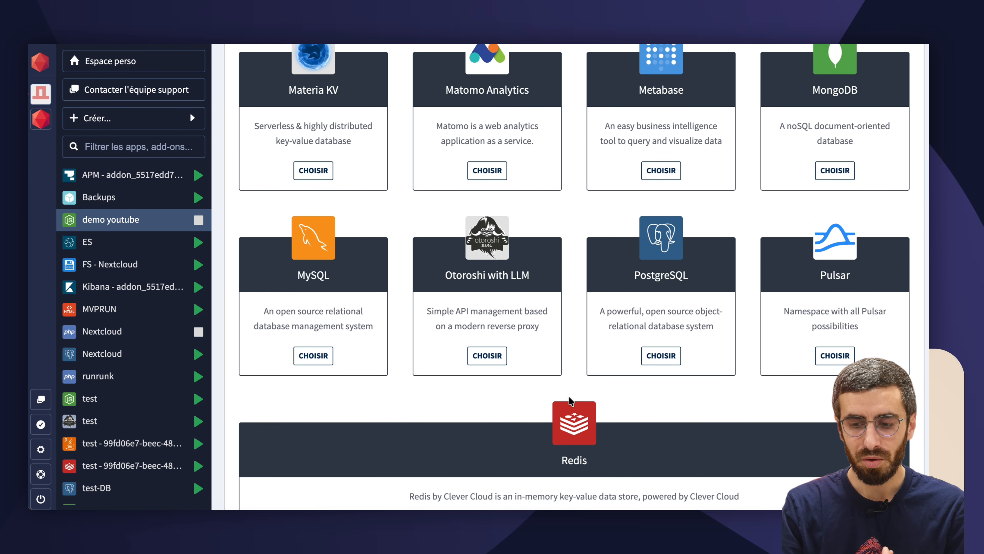
pyautogui.click(661, 355)
# Step: Select the XXS Small Space plan for the PostgreSQL add-on and continue to its information form
pyautogui.scroll(7, 463, 190)
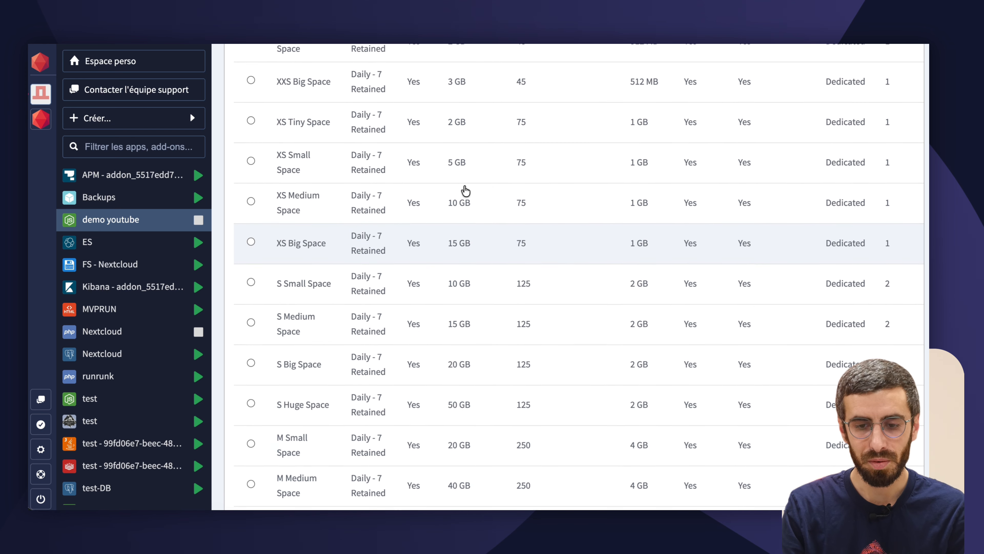
pyautogui.scroll(3, 347, 96)
pyautogui.click(323, 120)
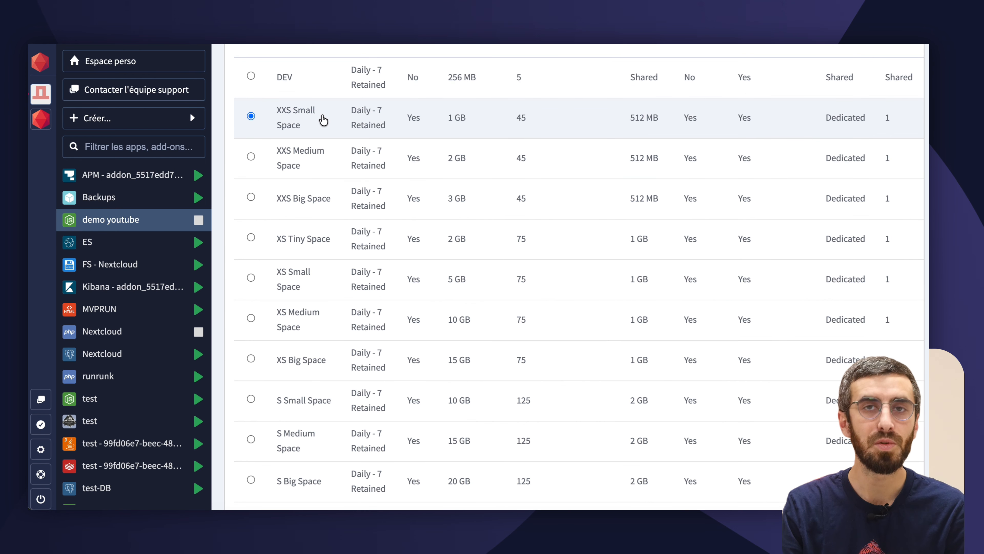
pyautogui.hscroll(3, 745, 155)
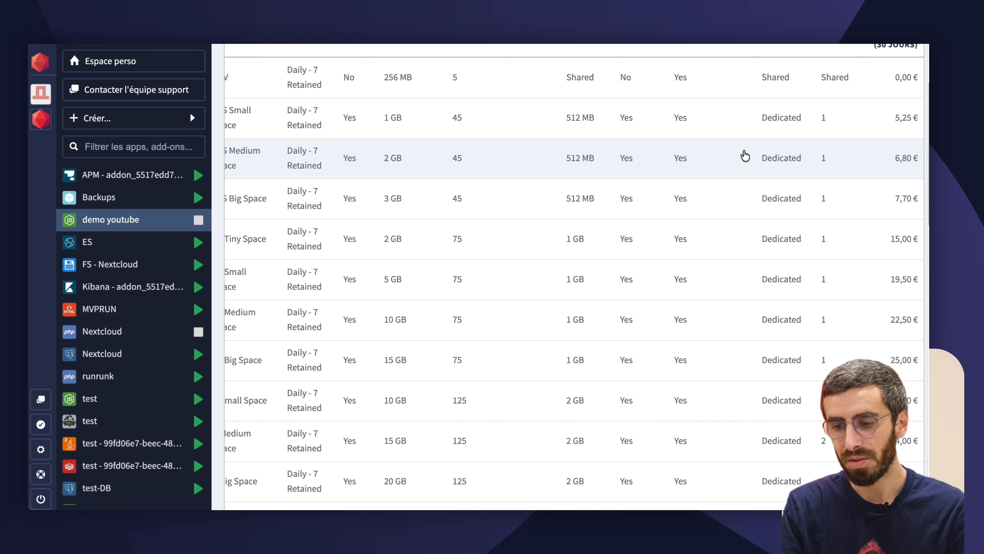
pyautogui.scroll(-20, 670, 158)
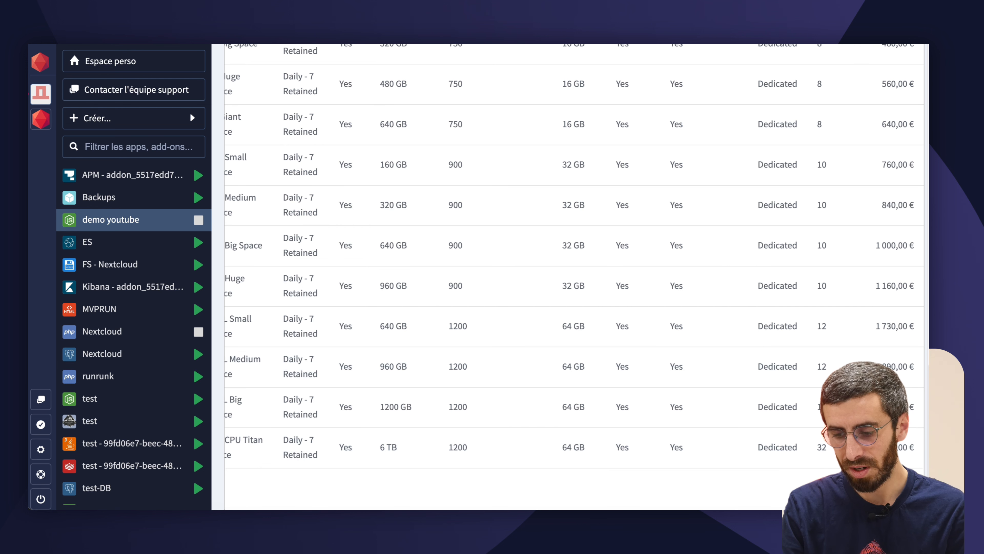
pyautogui.click(889, 490)
# Step: Name the PostgreSQL add-on "demo youtube db", keep version 17 and the Paris infra:clever-cloud zone, and submit the form
pyautogui.click(365, 106)
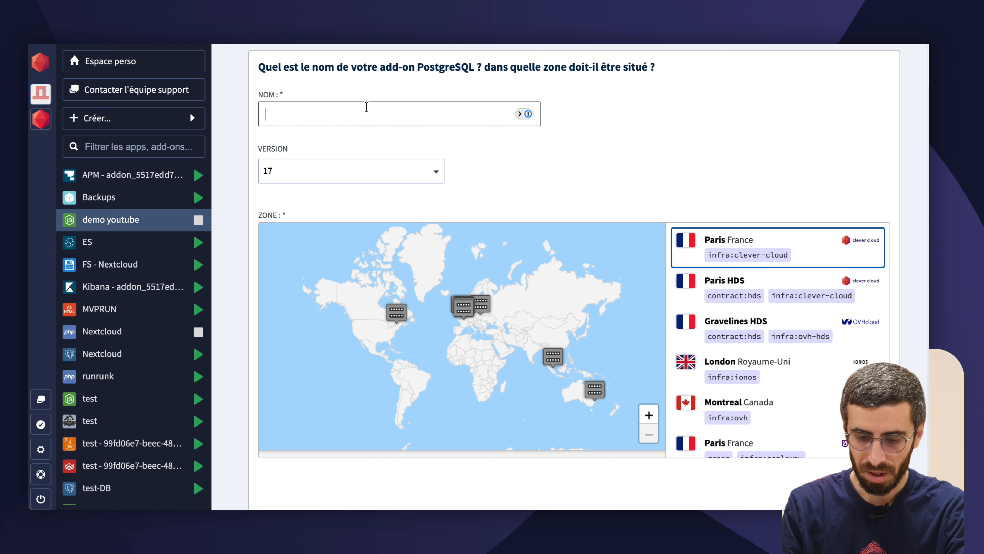
pyautogui.write('demo')
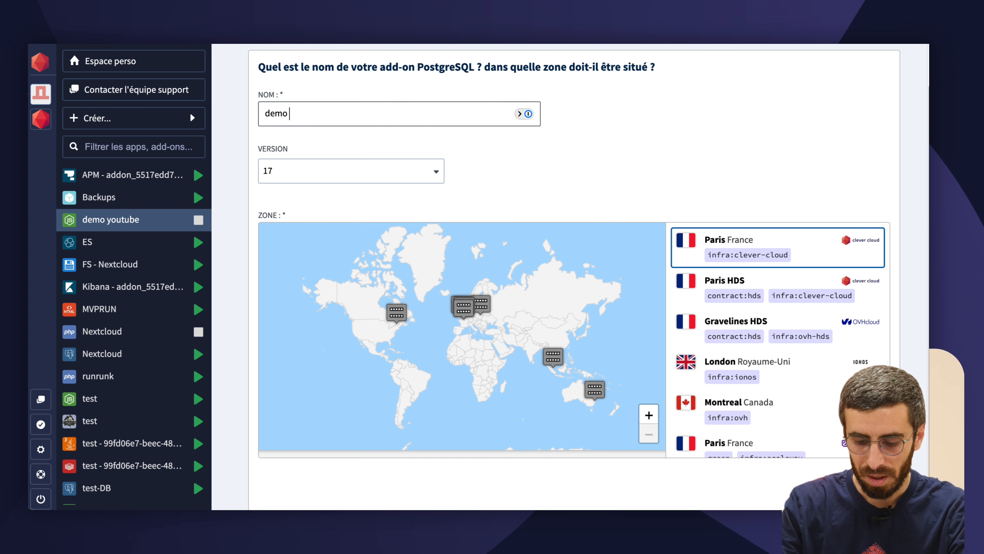
pyautogui.write(' youtube')
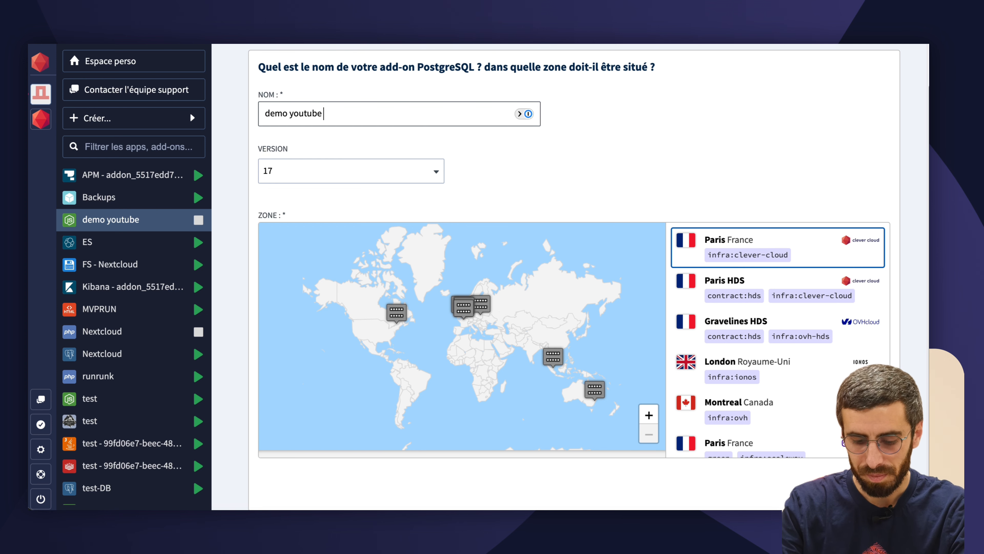
pyautogui.write(' db')
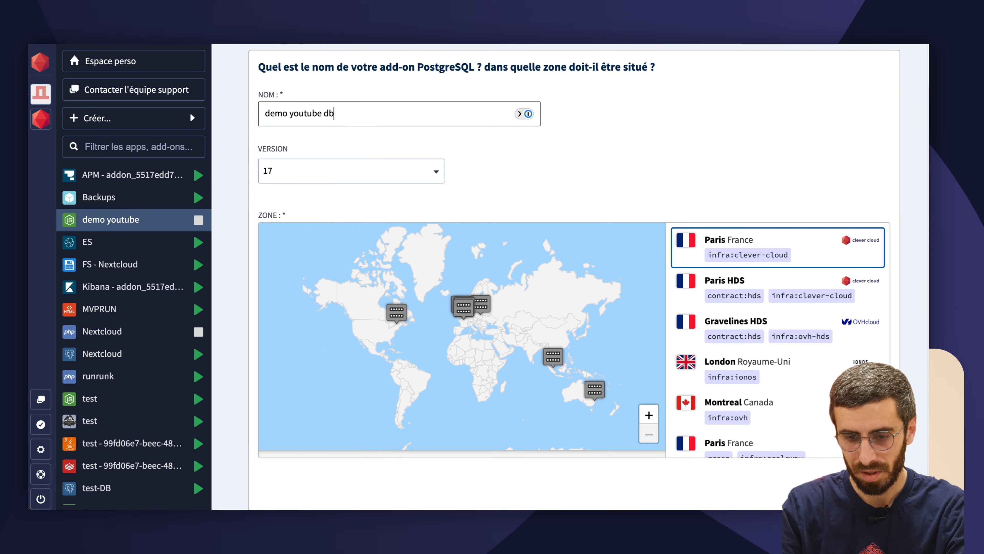
pyautogui.click(435, 169)
pyautogui.click(571, 196)
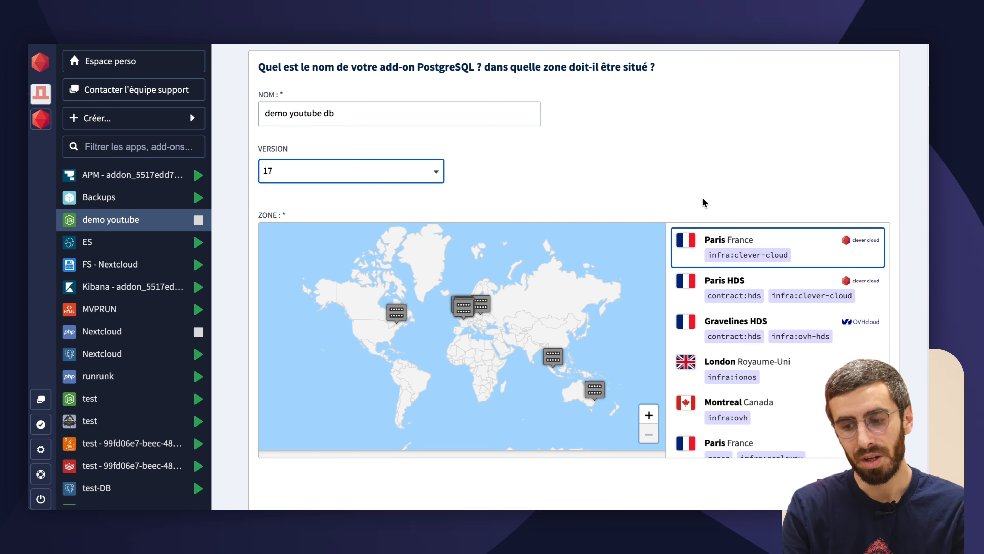
pyautogui.click(785, 258)
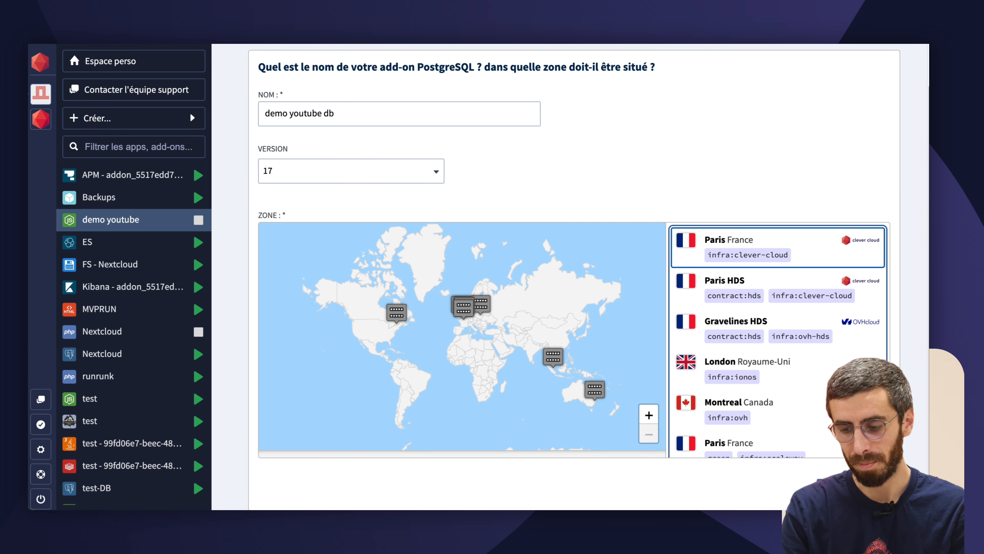
pyautogui.click(844, 487)
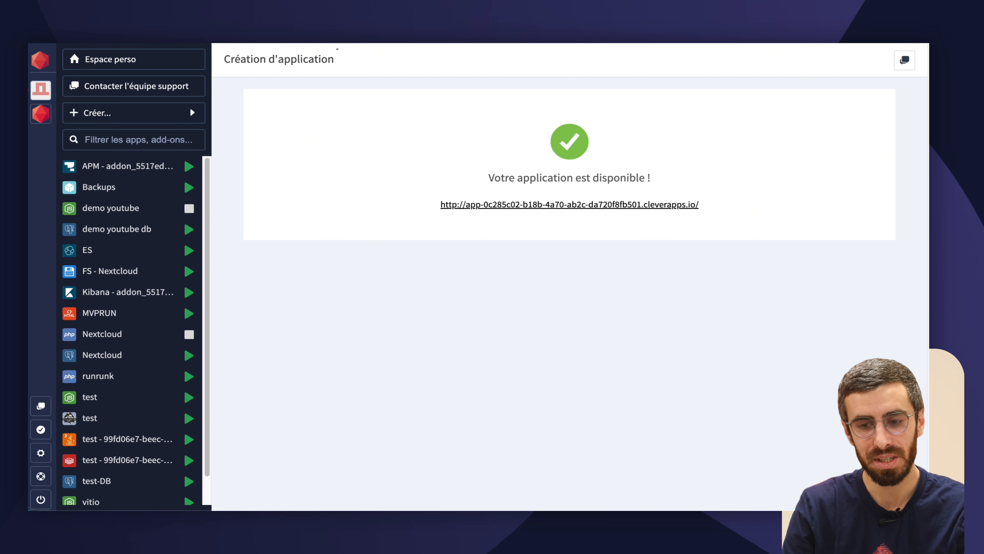
# Step: Open the "demo youtube" application's overview, view its deployed site with the values list, and close the site
pyautogui.click(129, 209)
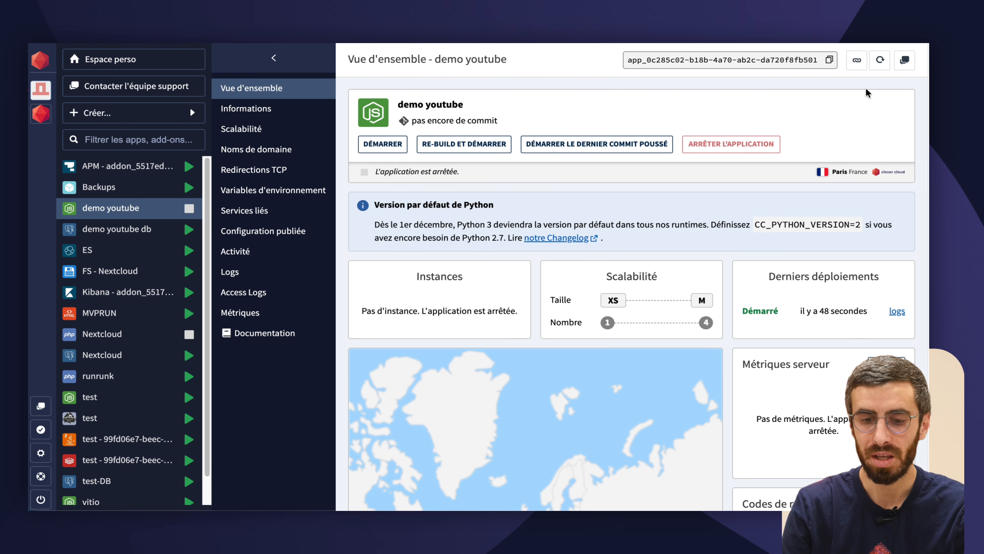
pyautogui.click(857, 62)
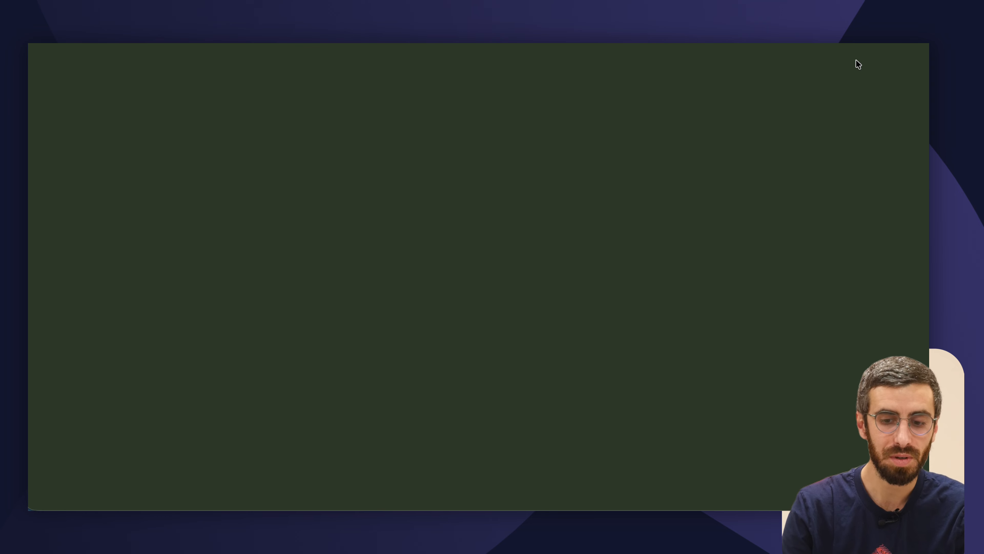
pyautogui.click(411, 102)
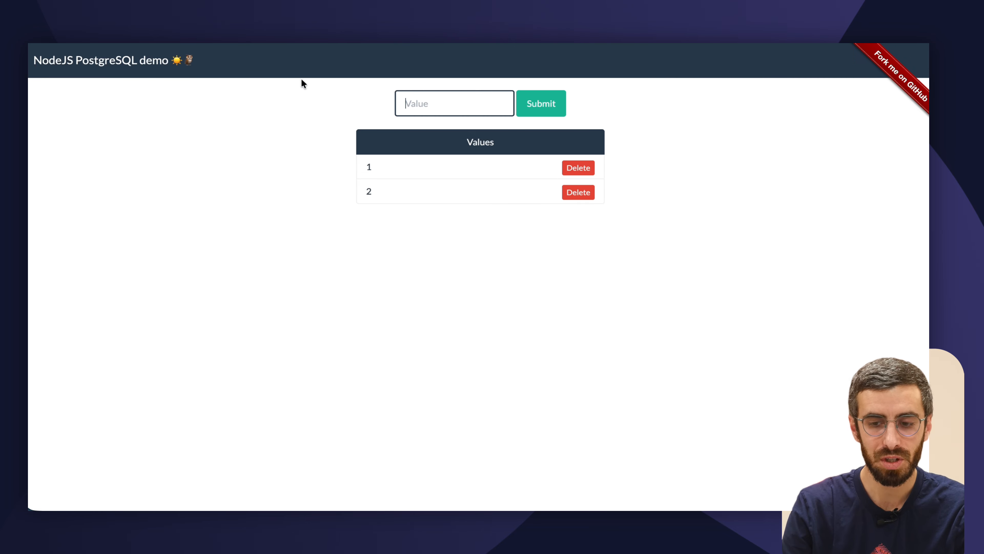
pyautogui.hotkey('ctrl', 'w')
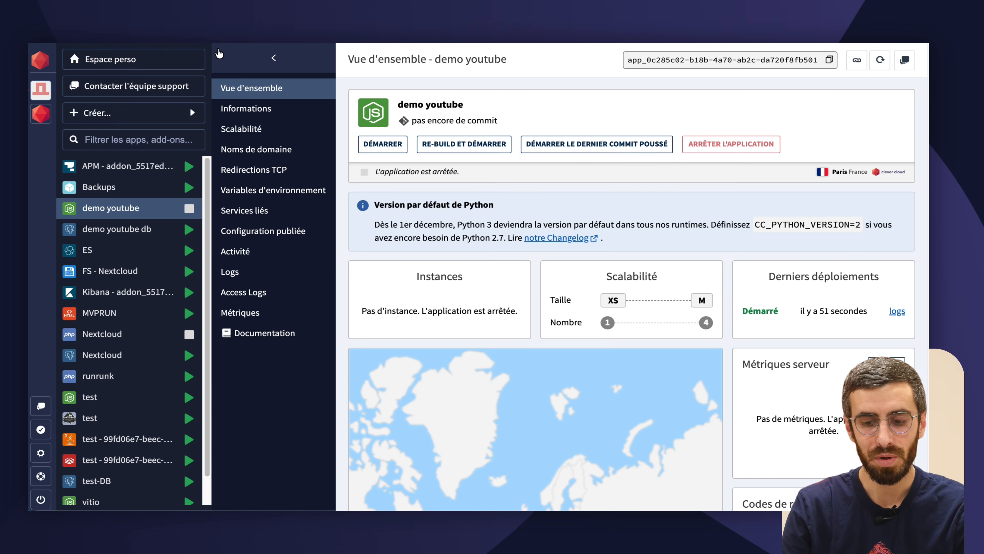
# Step: Review the "demo youtube" application's general information and editing settings, and its auto-scaling configuration
pyautogui.click(246, 108)
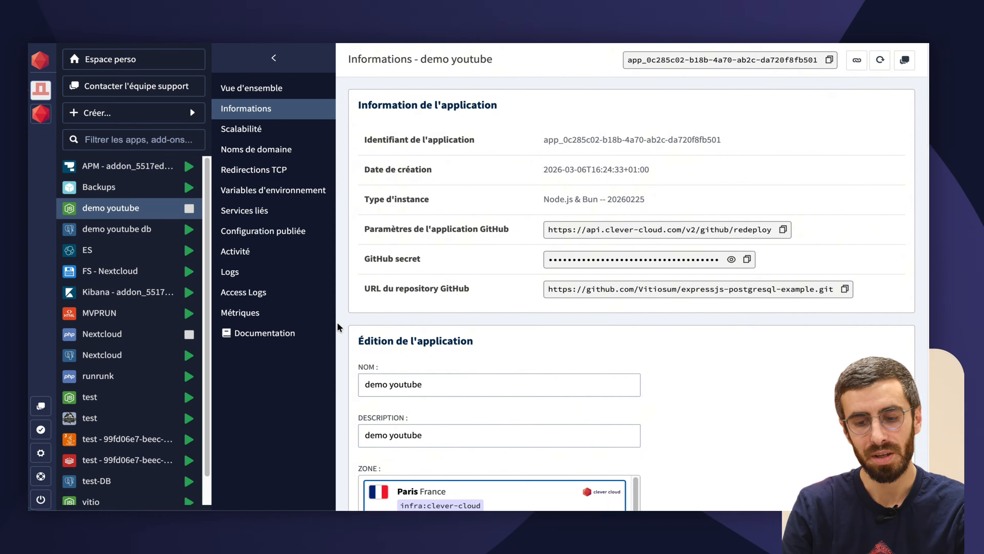
pyautogui.scroll(-7, 352, 333)
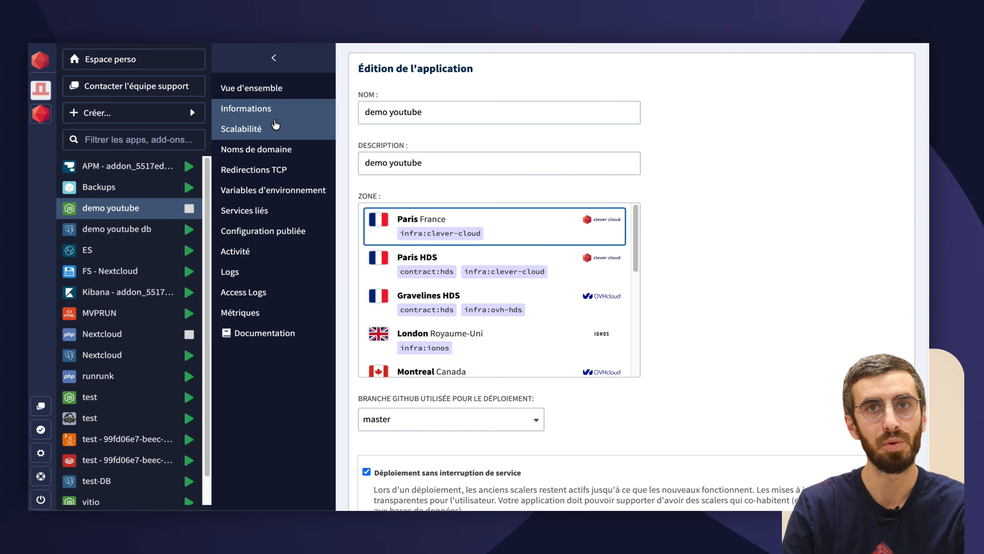
pyautogui.click(275, 127)
pyautogui.scroll(-5, 341, 273)
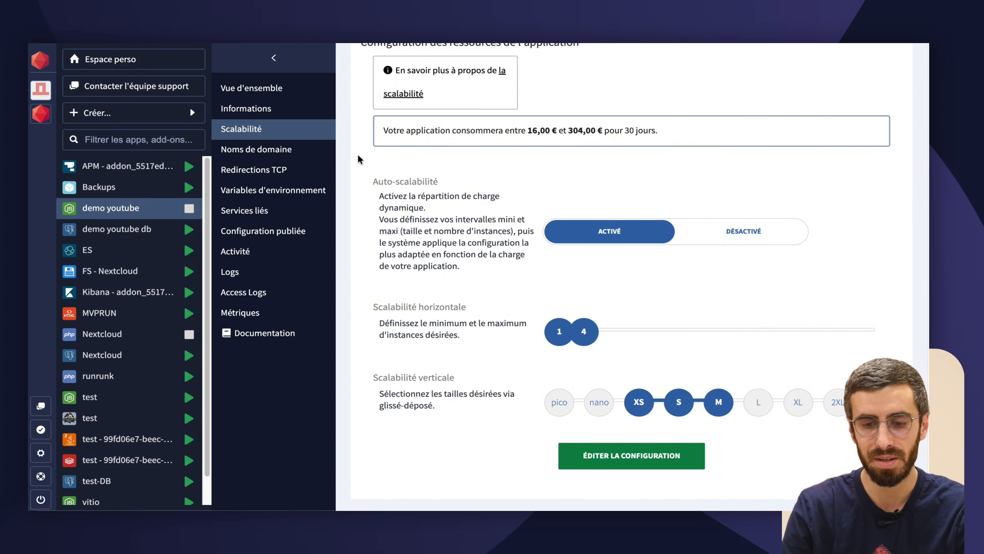
# Step: Review the application's domain name management and the CNAME and A records for linking a third-party domain
pyautogui.click(281, 152)
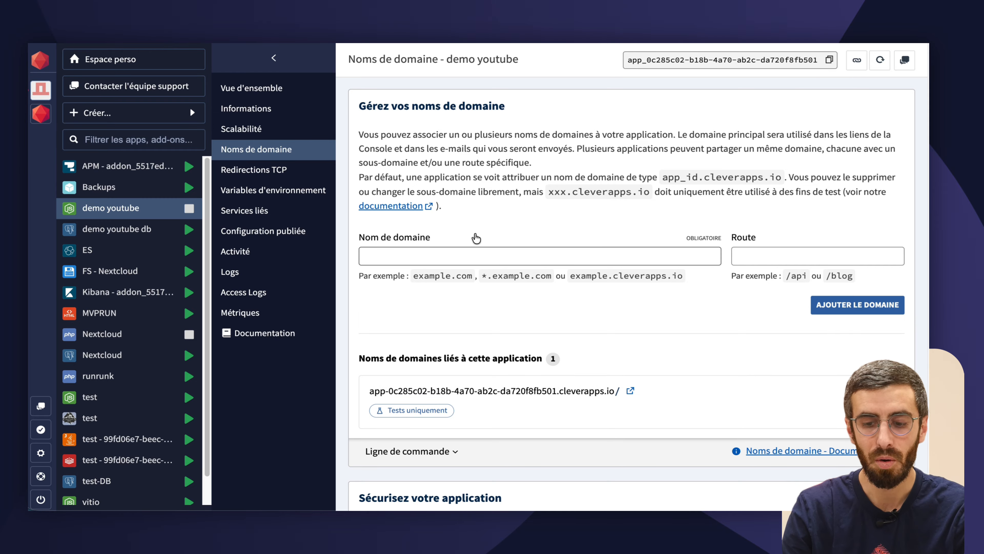
pyautogui.scroll(-2, 602, 331)
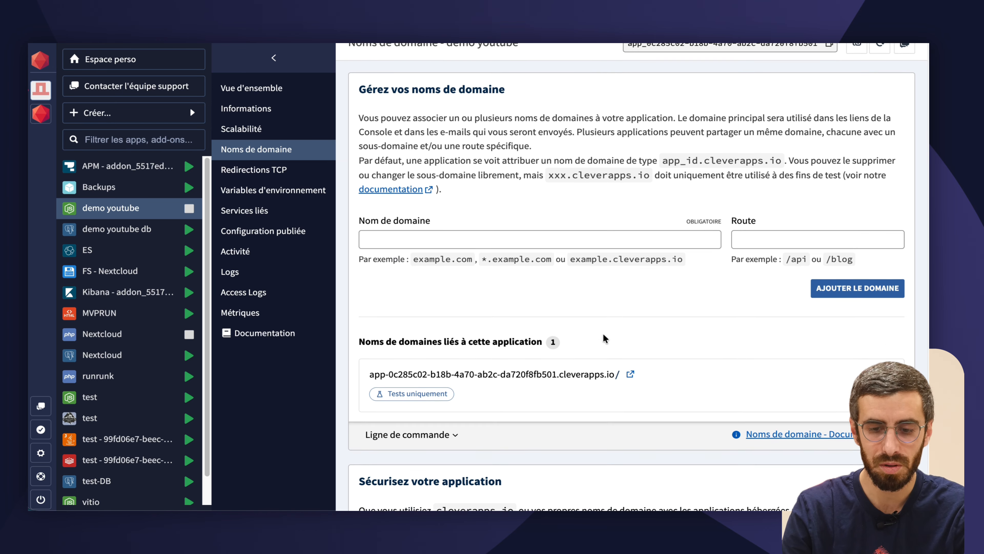
pyautogui.scroll(-10, 603, 333)
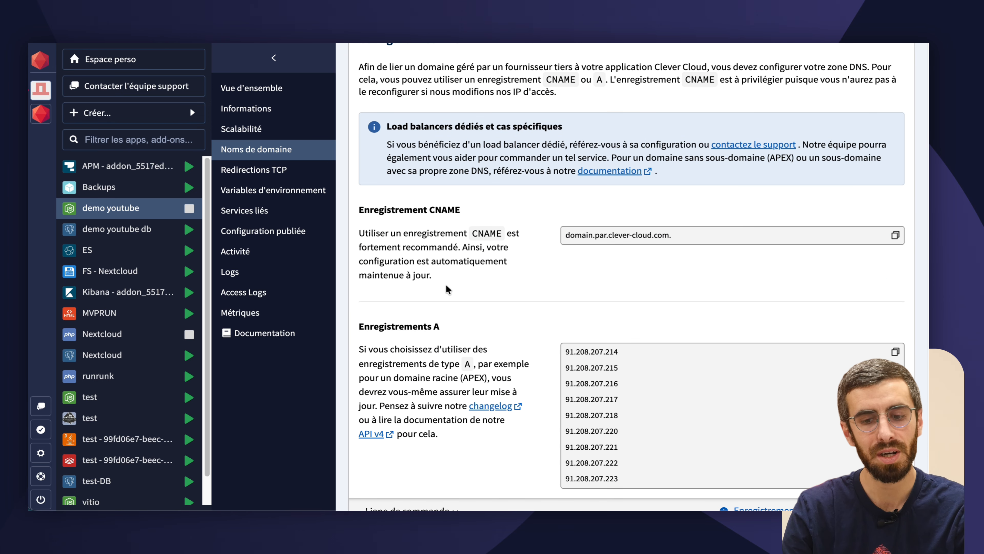
# Step: View the application's environment variables, including those exposed by the "demo youtube db" add-on, and check its logs and metrics
pyautogui.click(273, 190)
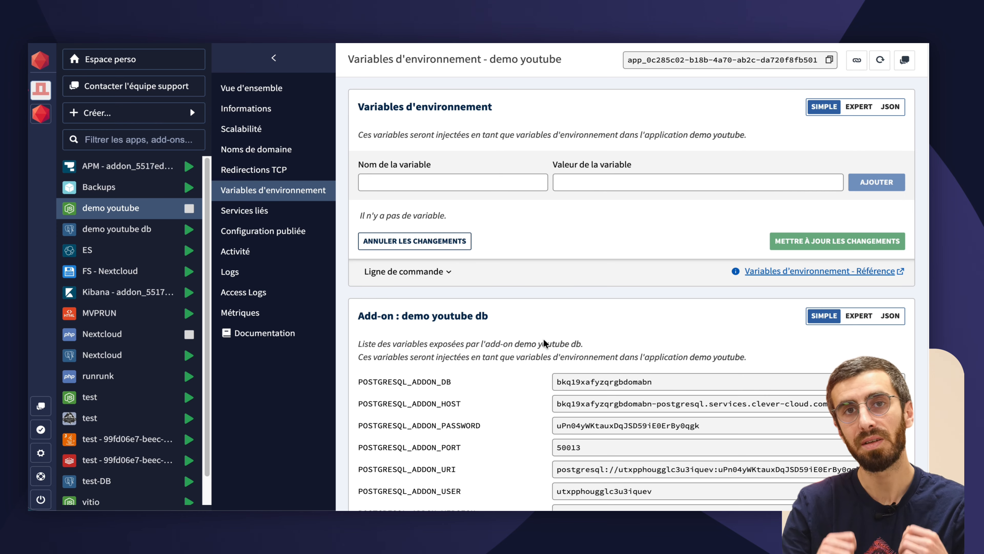
pyautogui.scroll(-1, 544, 342)
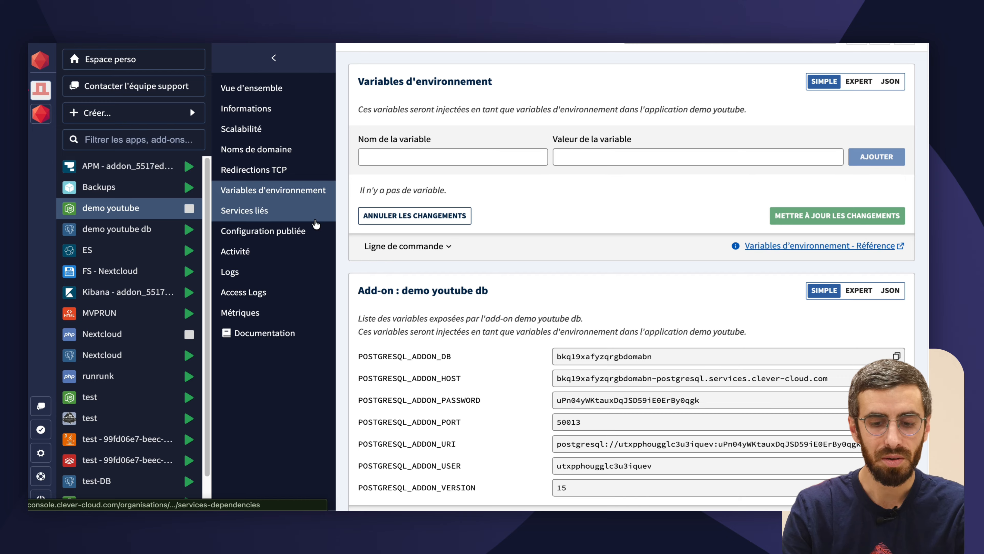
pyautogui.click(324, 274)
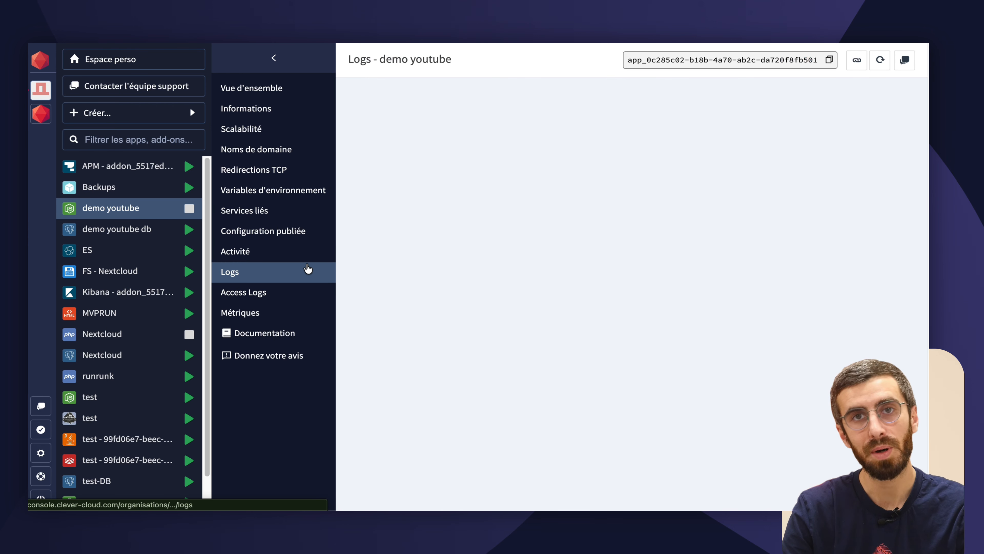
pyautogui.click(286, 316)
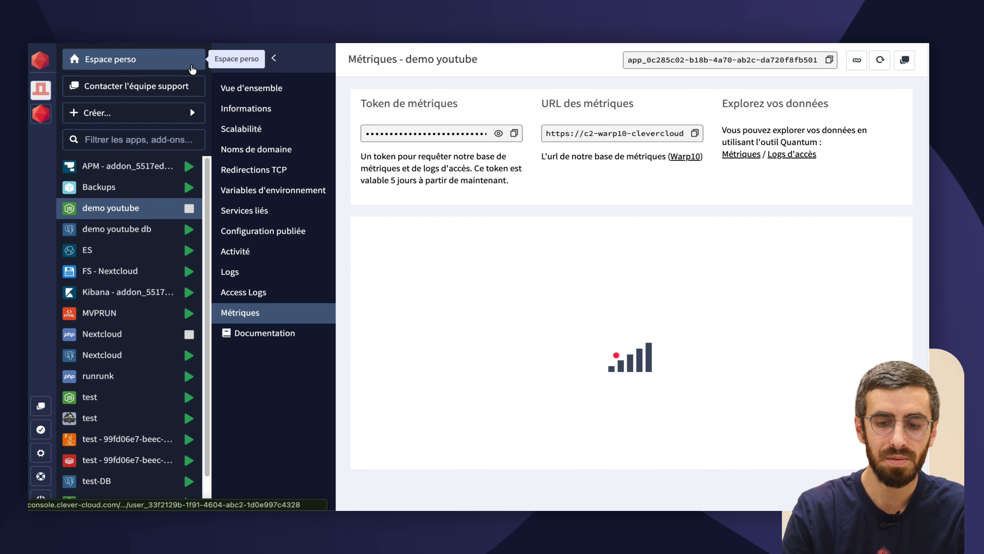
# Step: Open Grafana from the personal space, examine the Clever Cloud Metrics home dashboard down to its deployments, and return to the console
pyautogui.click(186, 59)
pyautogui.click(248, 136)
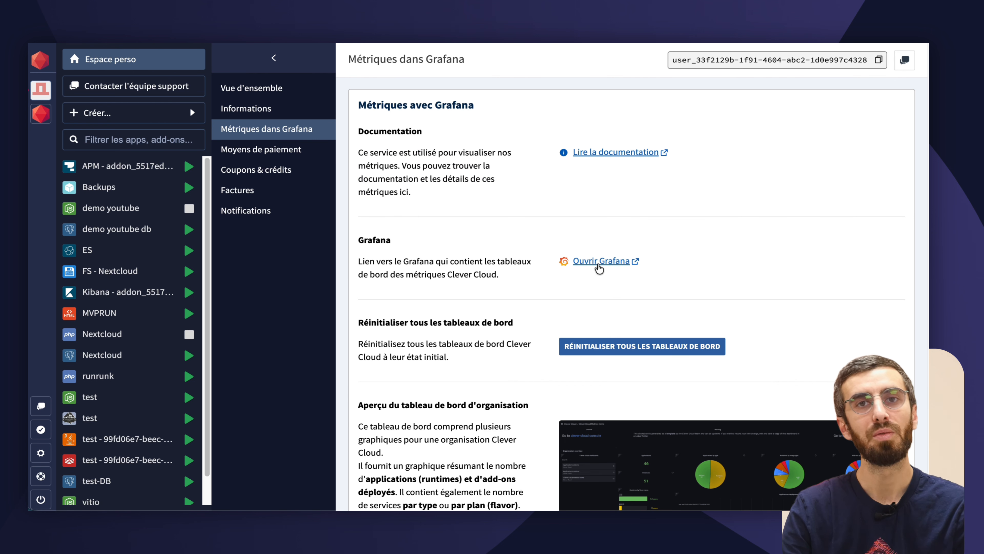
pyautogui.click(598, 266)
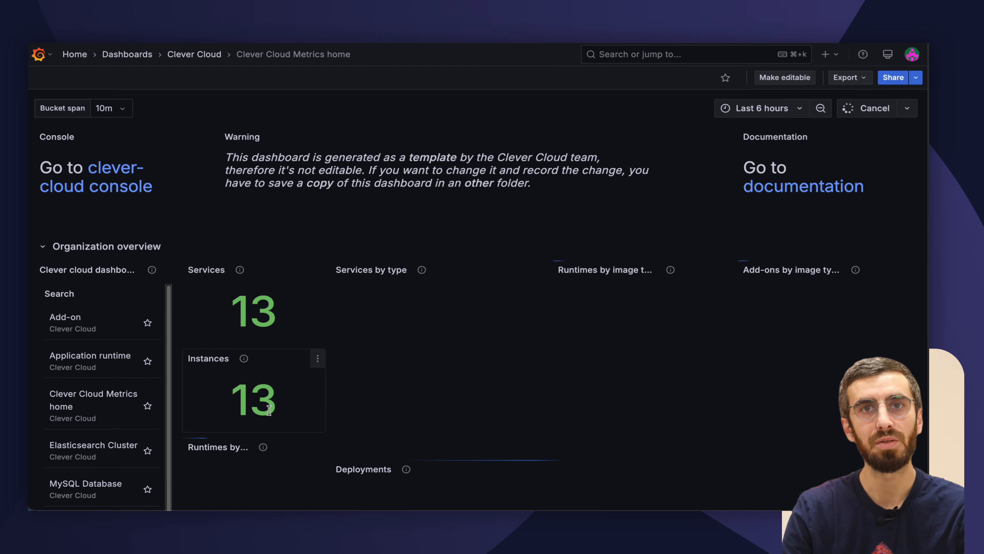
pyautogui.scroll(-5, 362, 436)
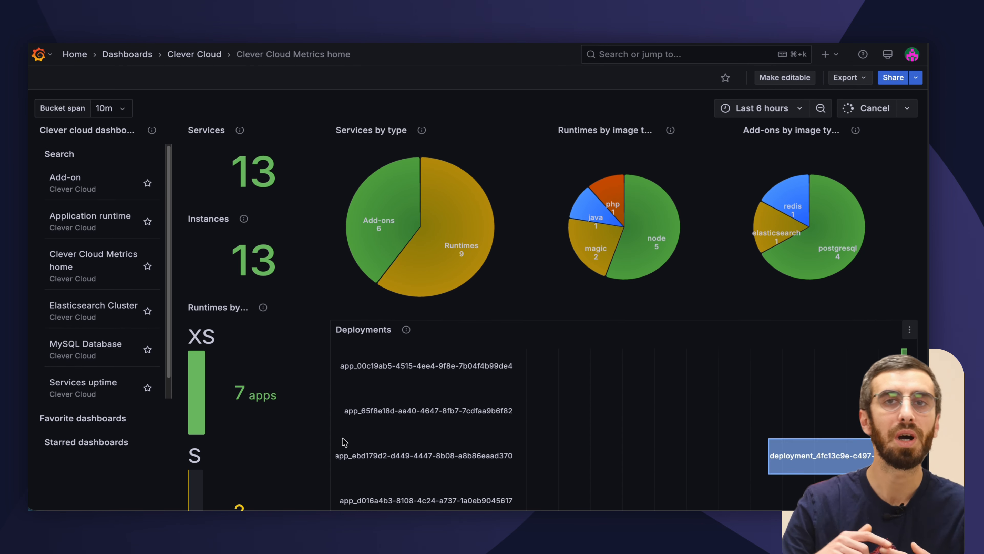
pyautogui.scroll(-1, 345, 434)
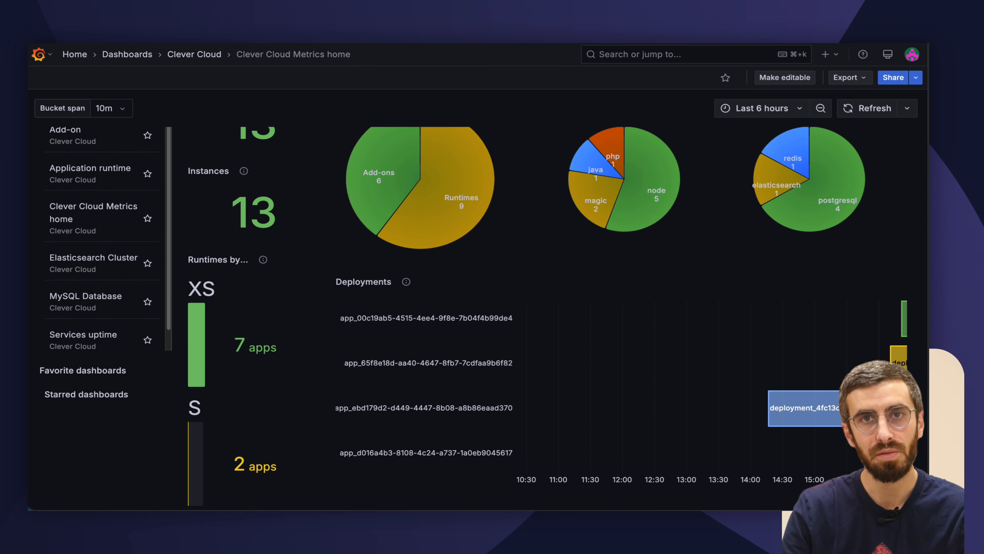
pyautogui.hotkey('ctrl', 'shift', 'Tab')
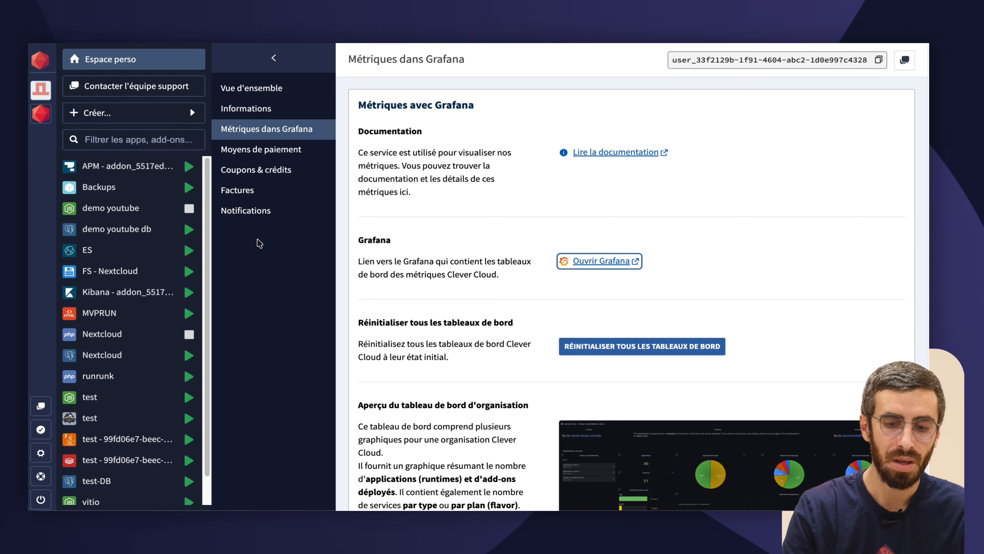
# Step: View the "demo youtube db" add-on's dashboard with its database credentials, and its backups
pyautogui.click(144, 230)
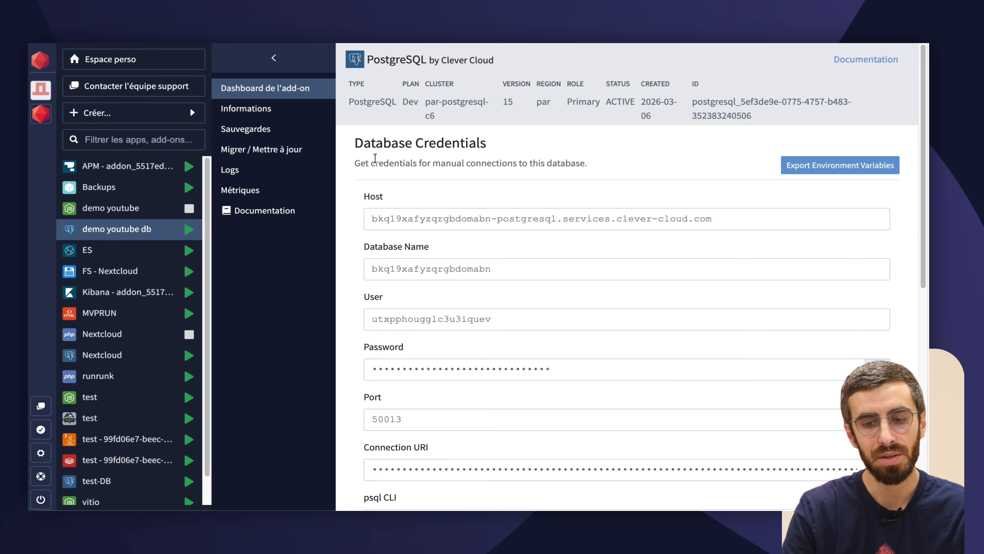
pyautogui.click(330, 123)
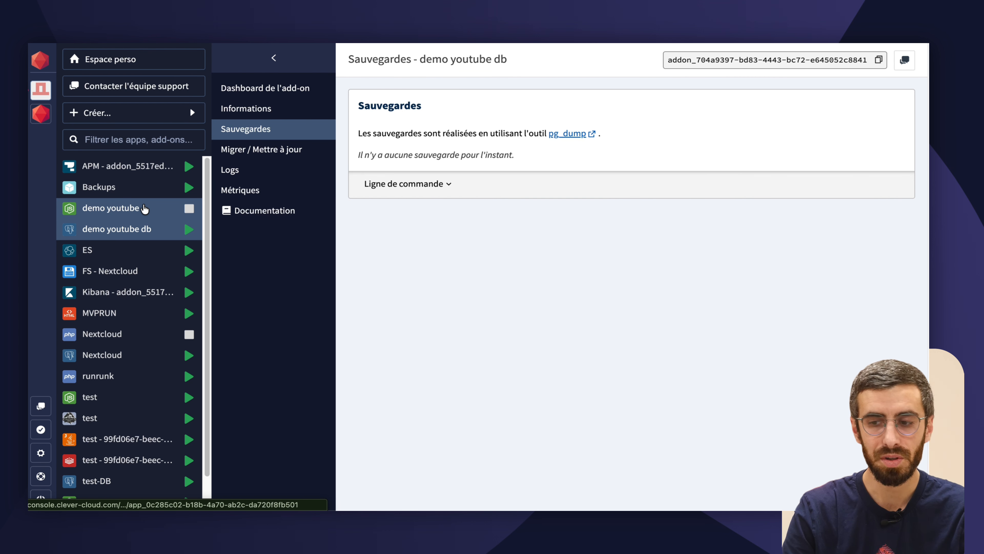
# Step: View the "demo youtube" application's deployed site from its overview, and return to the personal space overview in the console
pyautogui.click(156, 214)
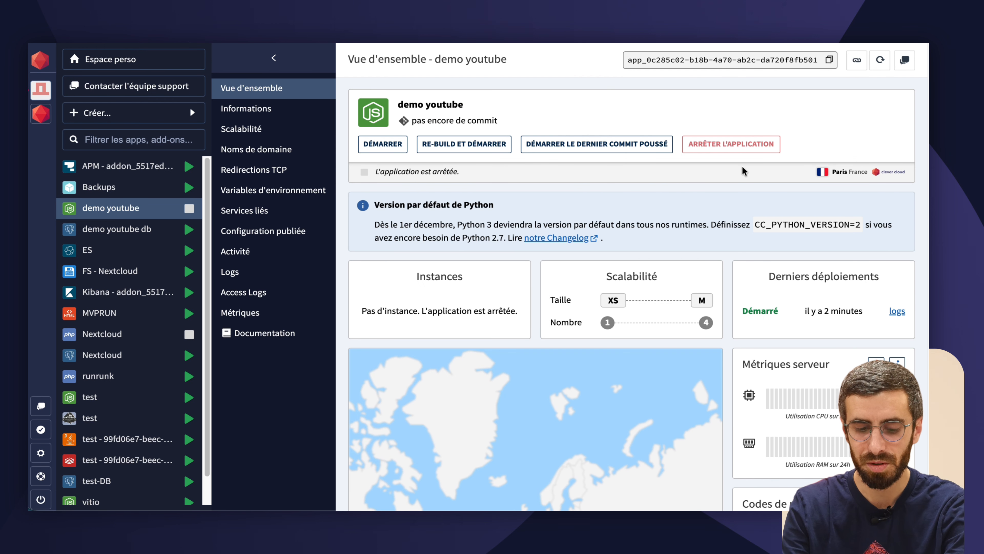
pyautogui.click(857, 62)
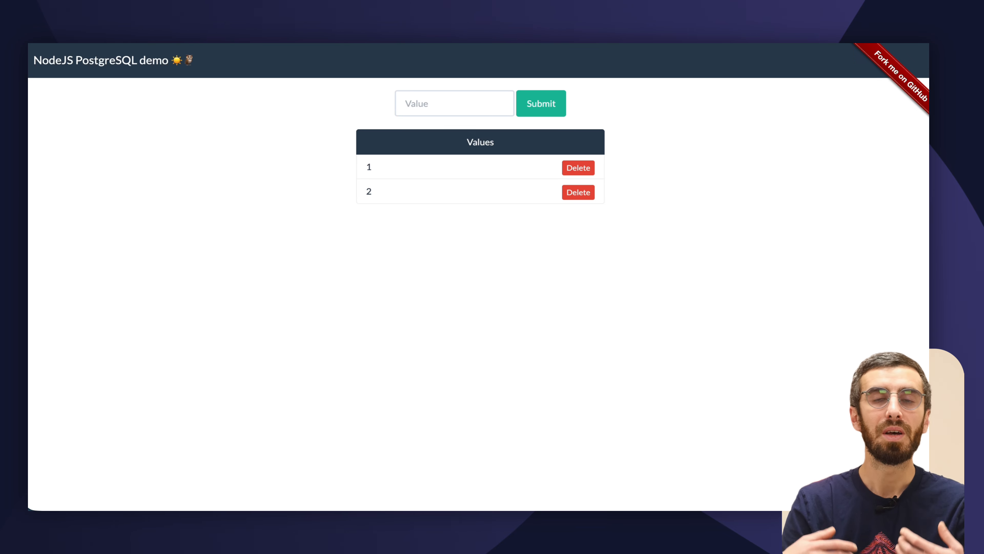
pyautogui.click(124, 10)
pyautogui.click(103, 62)
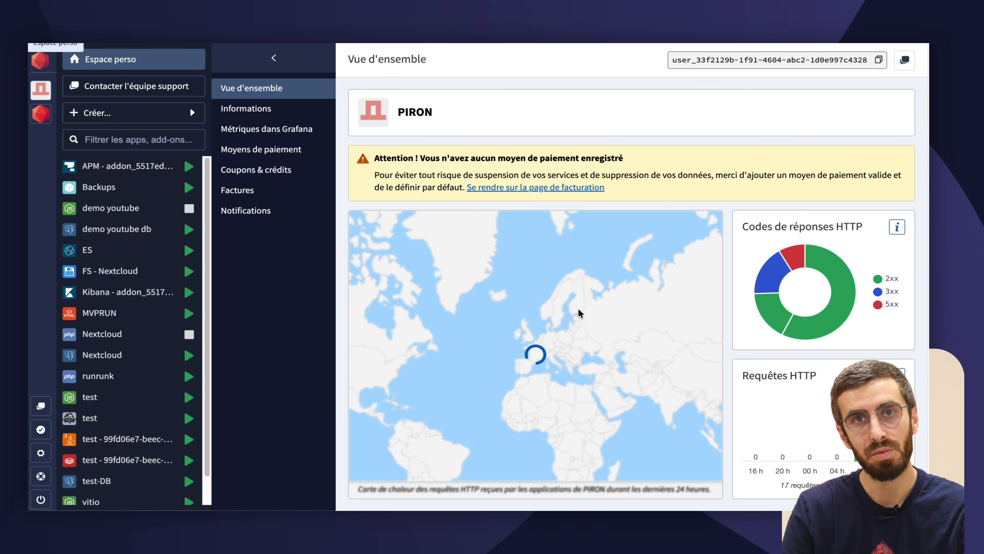